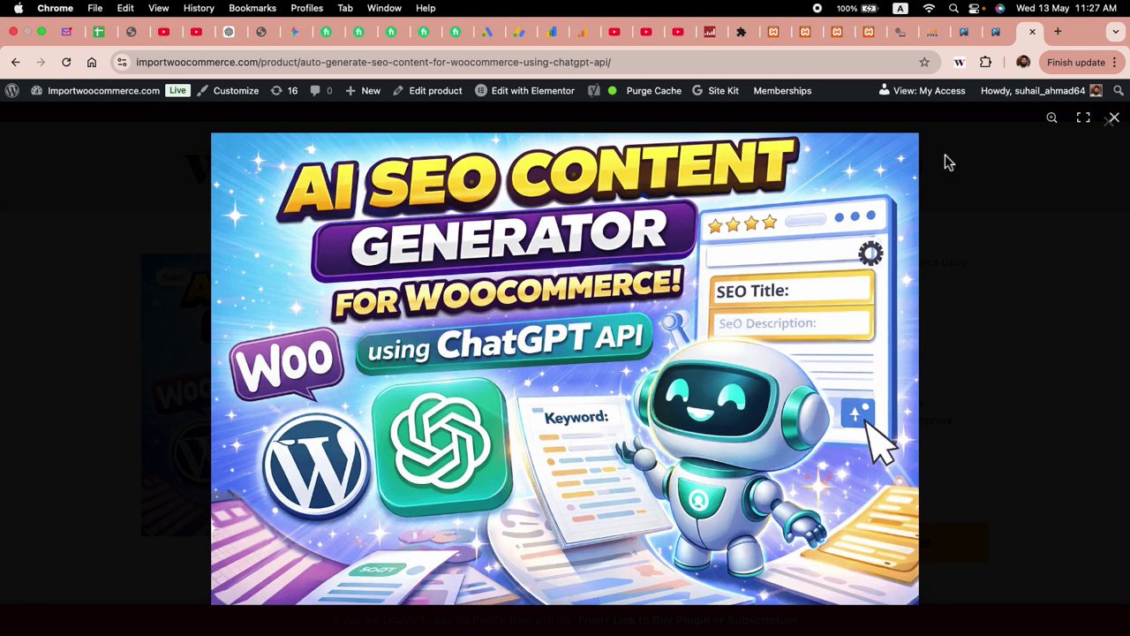
# - Open the full product list in the Next Living Tech store's admin area
pyautogui.click(969, 37)
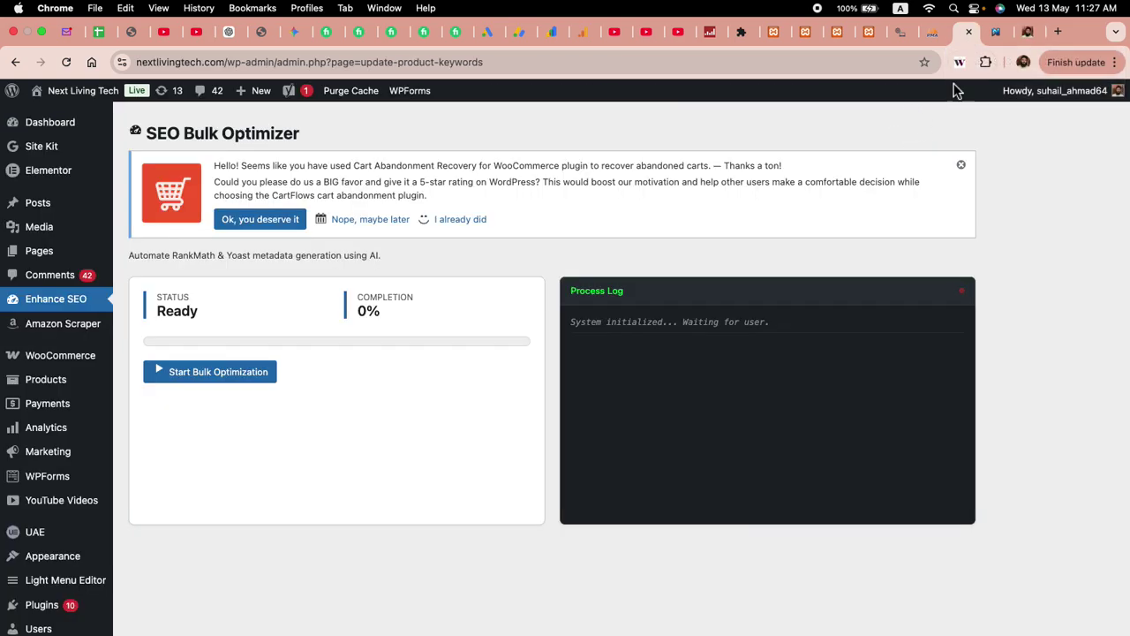
pyautogui.click(993, 33)
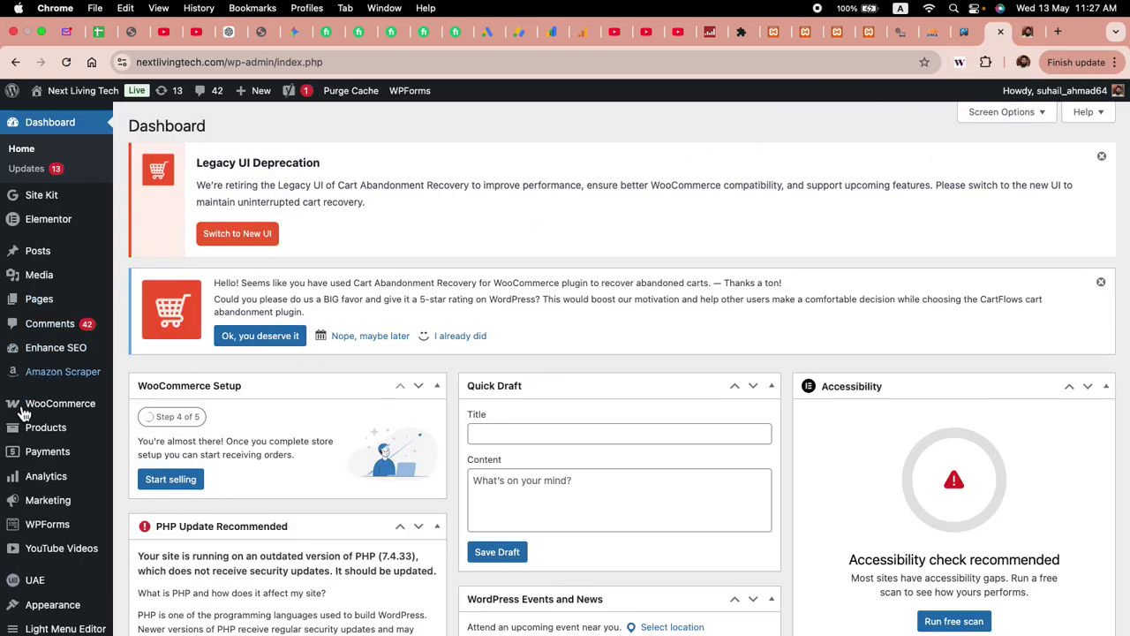
pyautogui.click(26, 429)
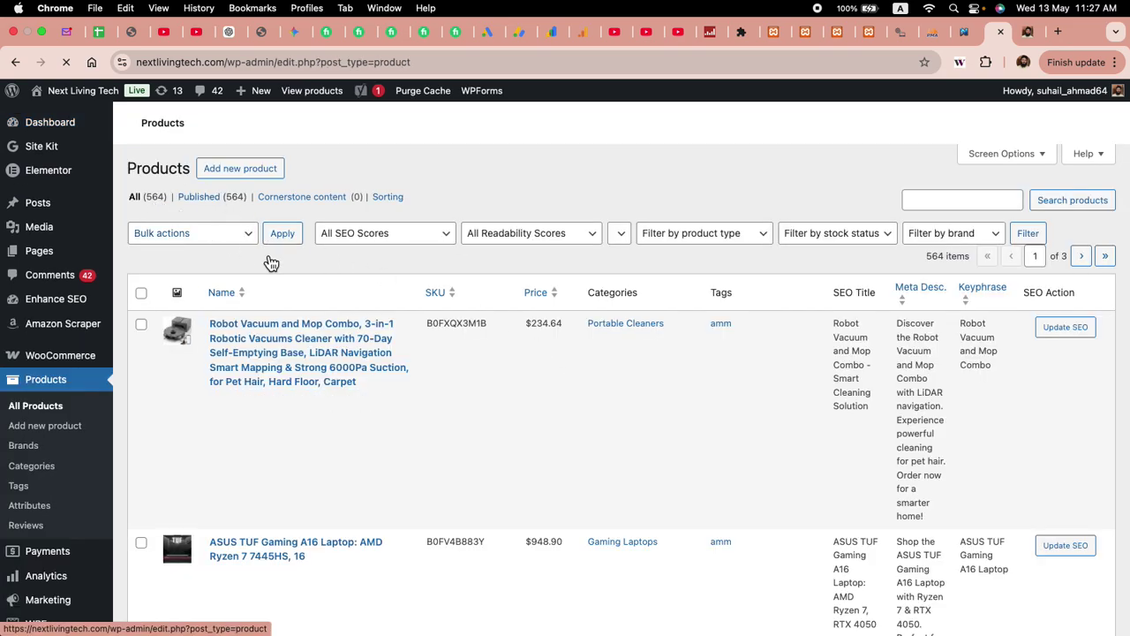
# - Examine the SEO title, meta description and keyphrase columns of the listed products, especially those of the Robot Vacuum and Mop Combo
pyautogui.scroll(-2, 709, 388)
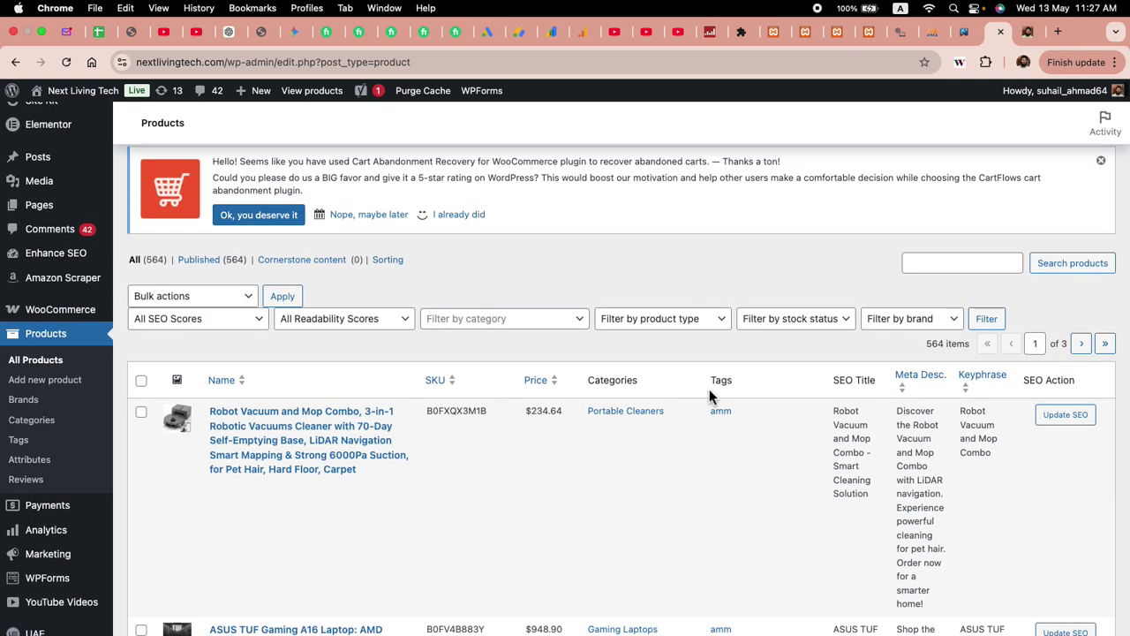
pyautogui.scroll(-3, 709, 388)
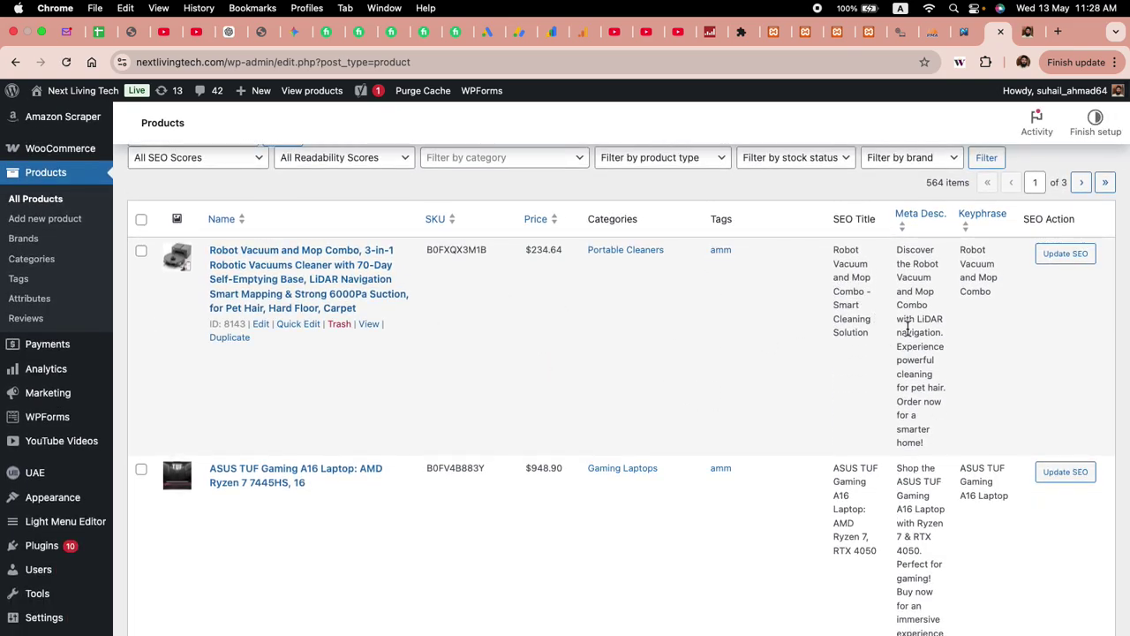
pyautogui.scroll(2, 847, 345)
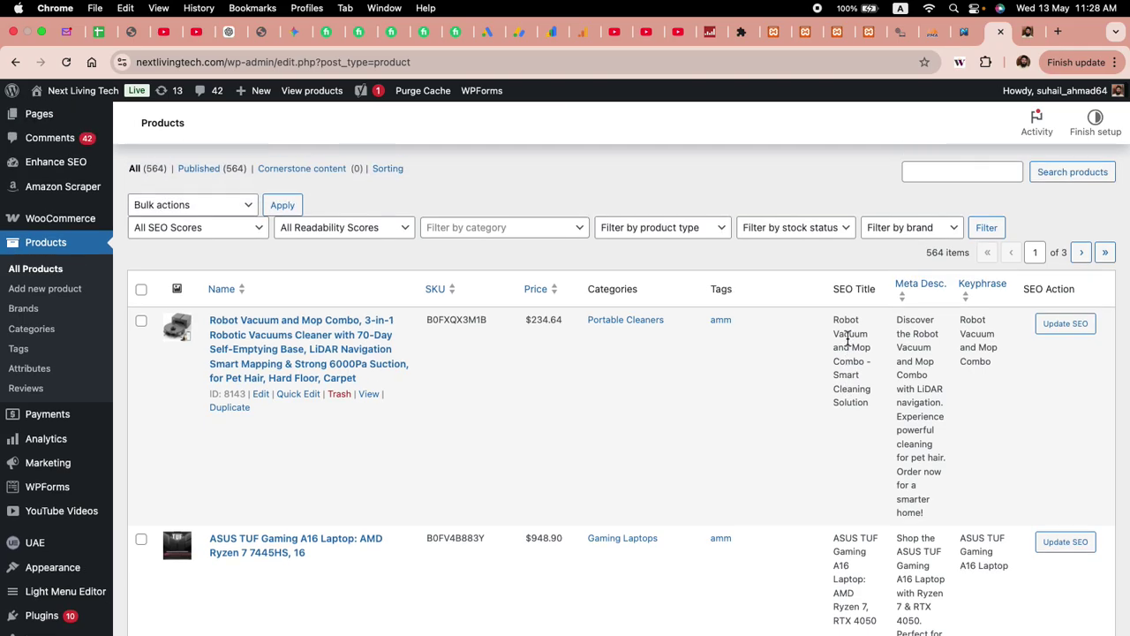
pyautogui.scroll(-15, 847, 342)
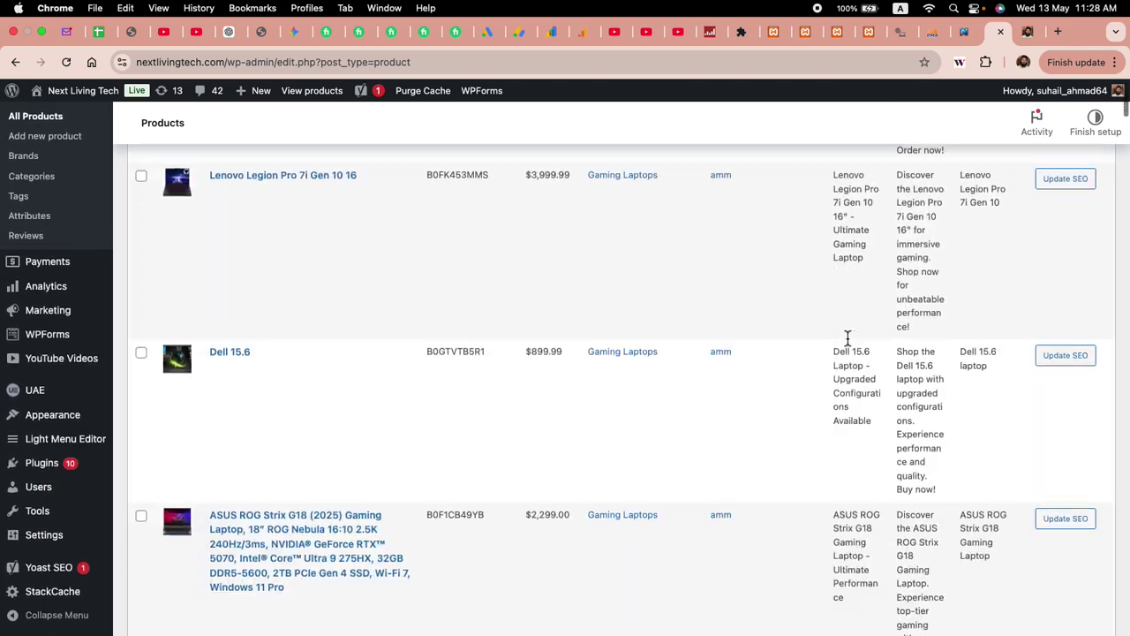
pyautogui.scroll(20, 848, 339)
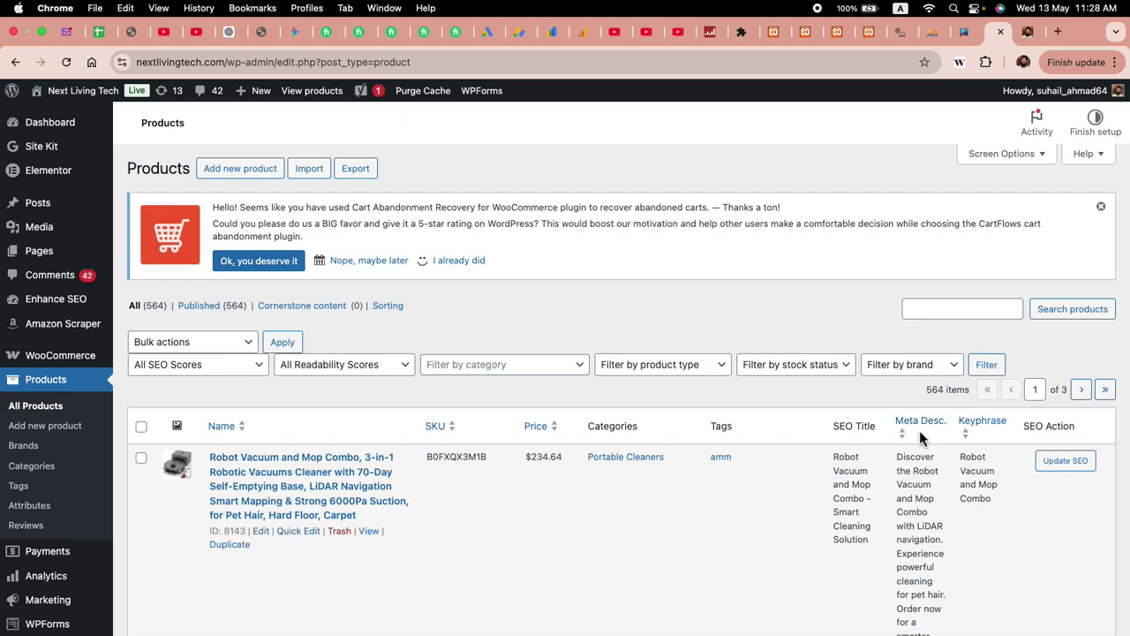
pyautogui.scroll(-1, 827, 298)
pyautogui.scroll(-3, 827, 298)
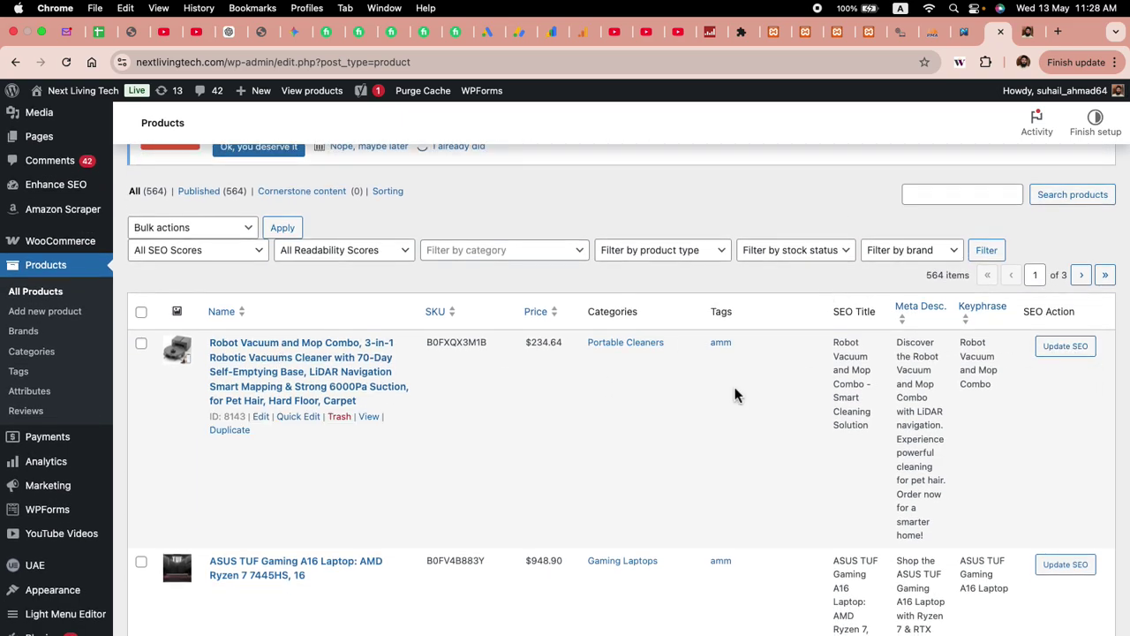
pyautogui.moveTo(839, 347); pyautogui.dragTo(865, 428)
pyautogui.moveTo(960, 346); pyautogui.dragTo(991, 390)
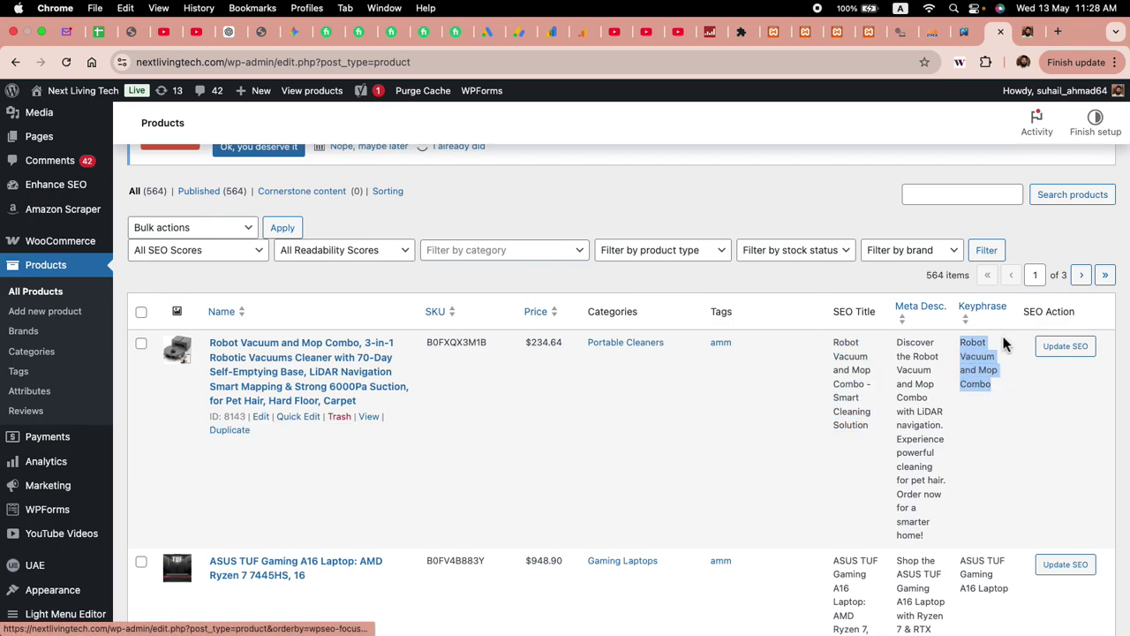
# - Update the SEO content of the Robot Vacuum and Mop Combo and open its product page in a new tab
pyautogui.click(1065, 349)
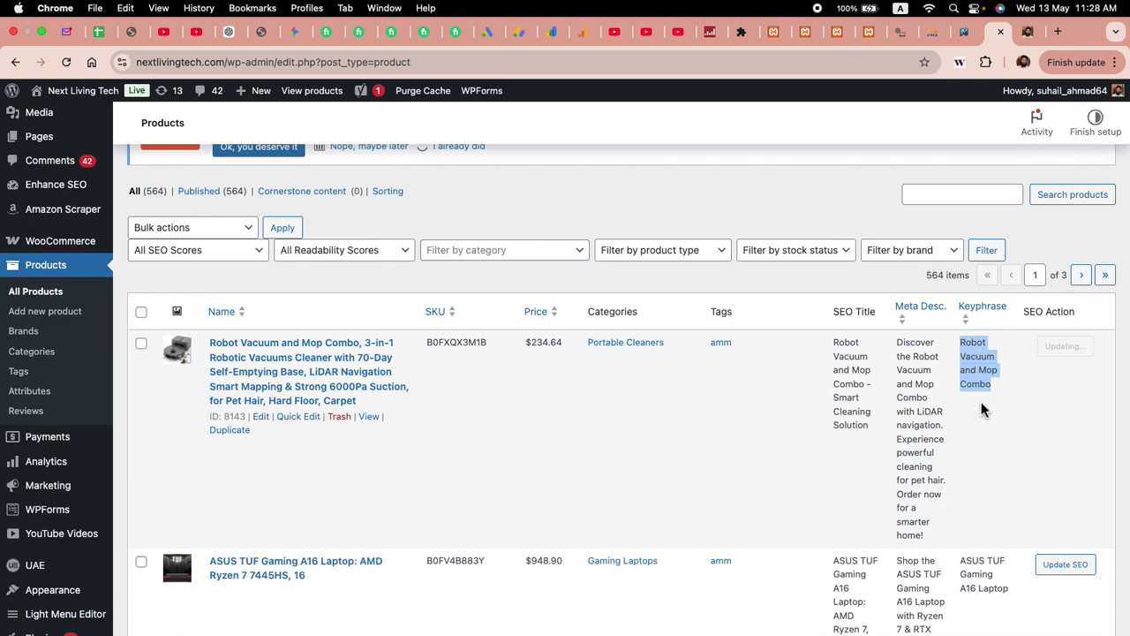
pyautogui.rightClick(375, 425)
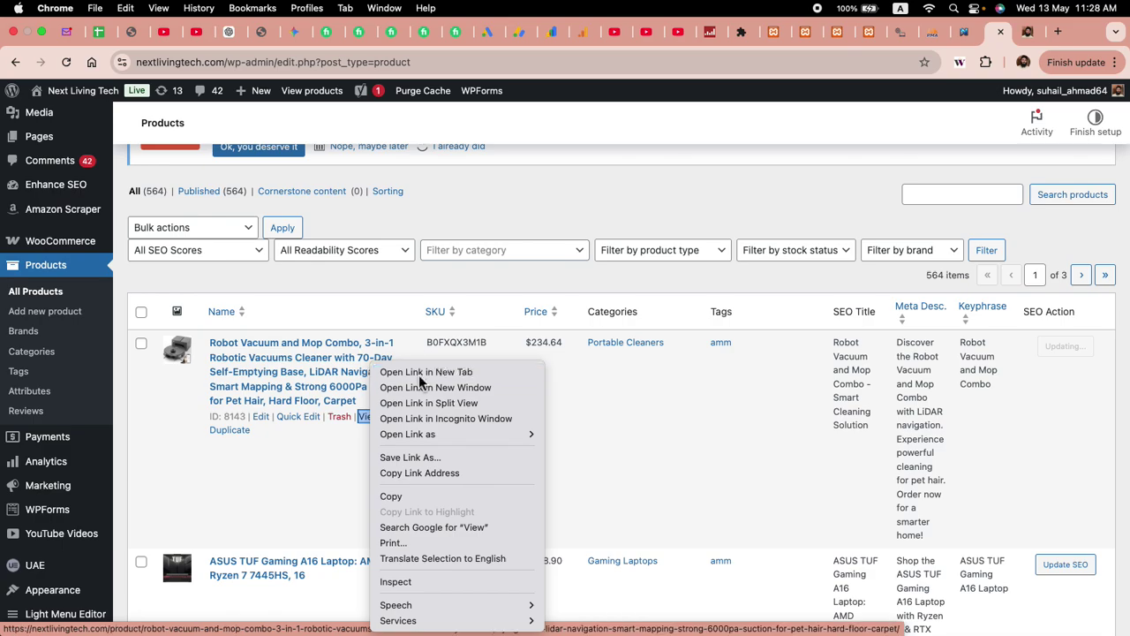
pyautogui.click(459, 371)
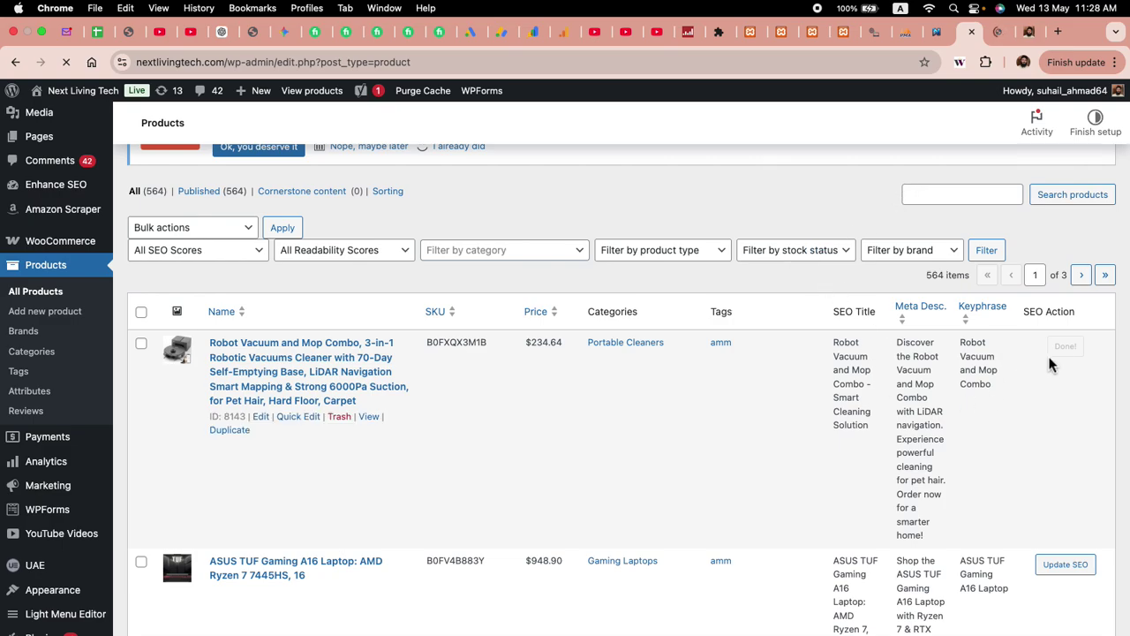
pyautogui.scroll(-3, 1024, 366)
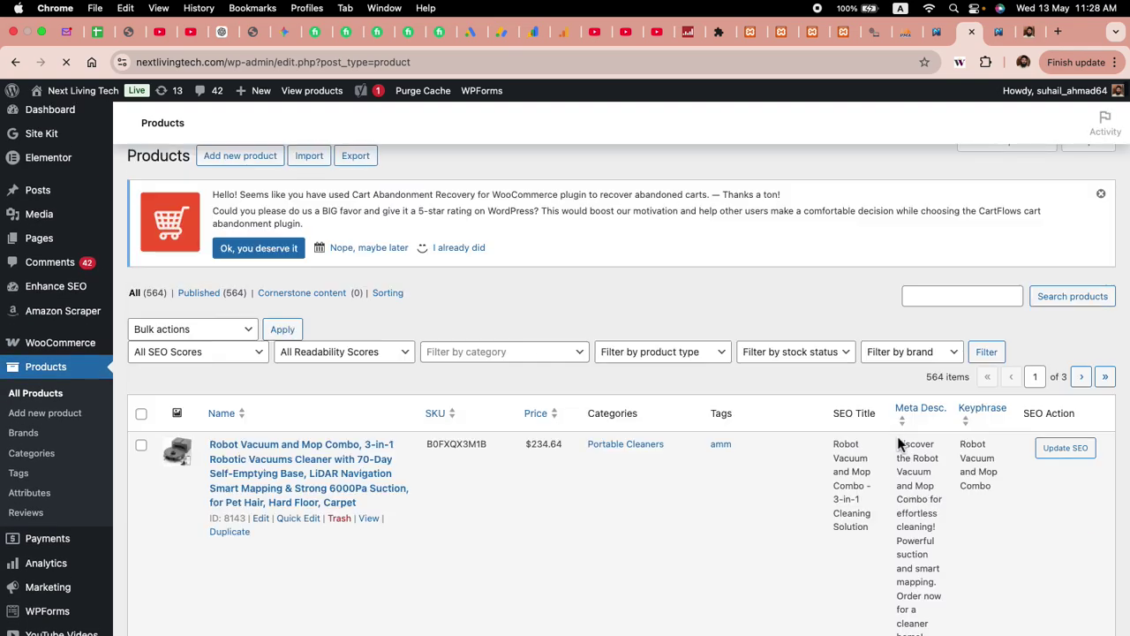
pyautogui.scroll(-4, 849, 433)
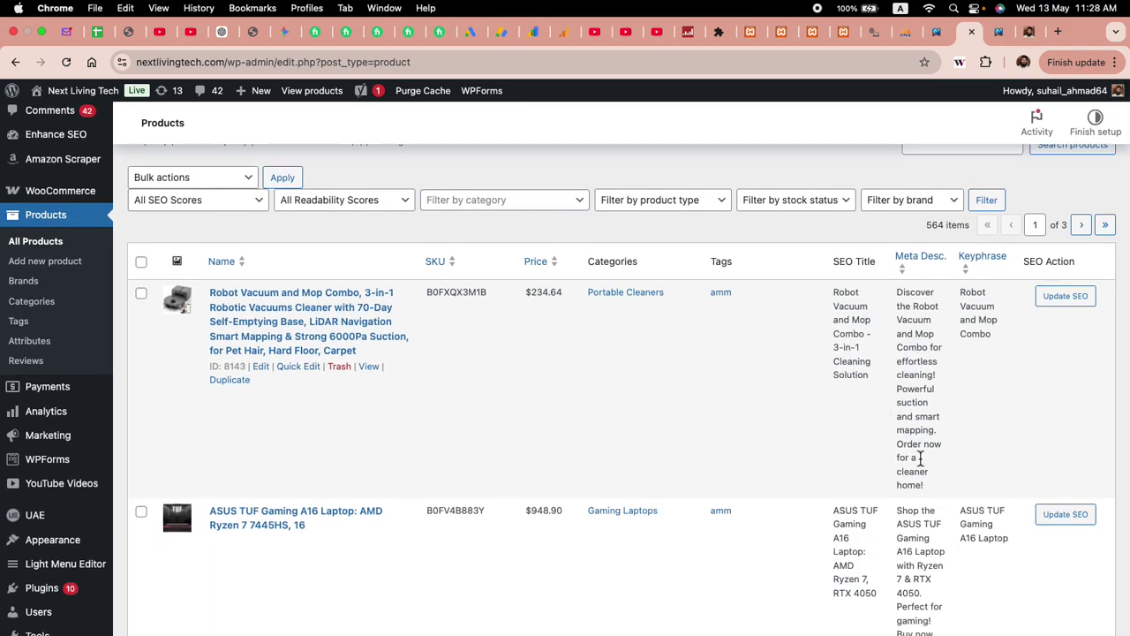
# - Examine the Robot Vacuum and Mop Combo's store page, including its embedded video, description, key features and links
pyautogui.click(999, 35)
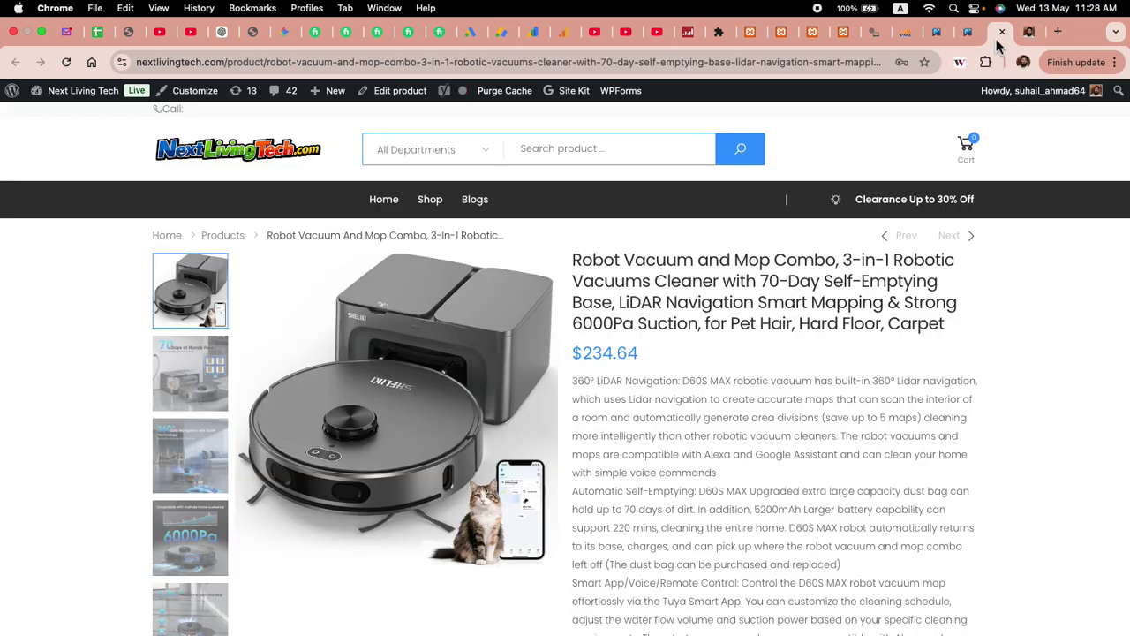
pyautogui.scroll(-15, 706, 344)
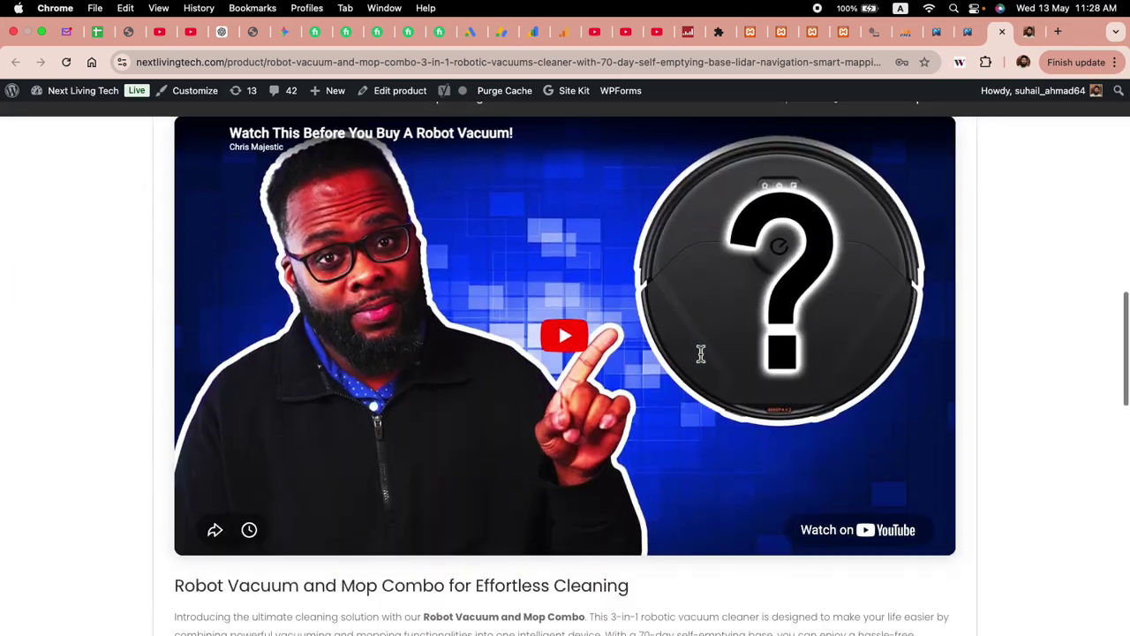
pyautogui.scroll(-5, 701, 353)
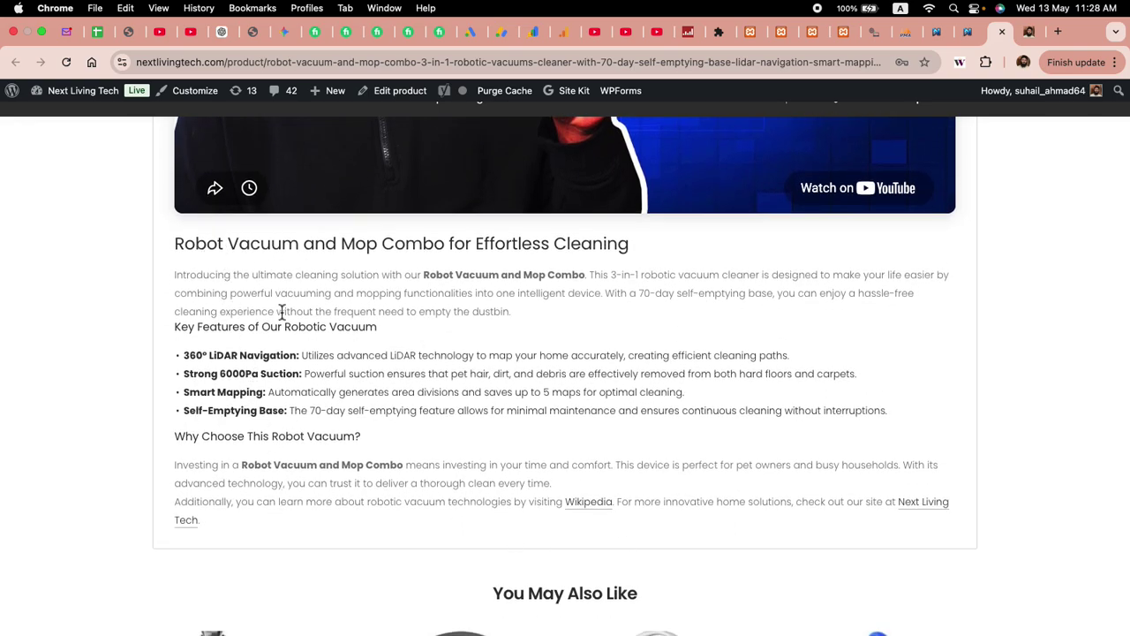
pyautogui.scroll(9, 428, 448)
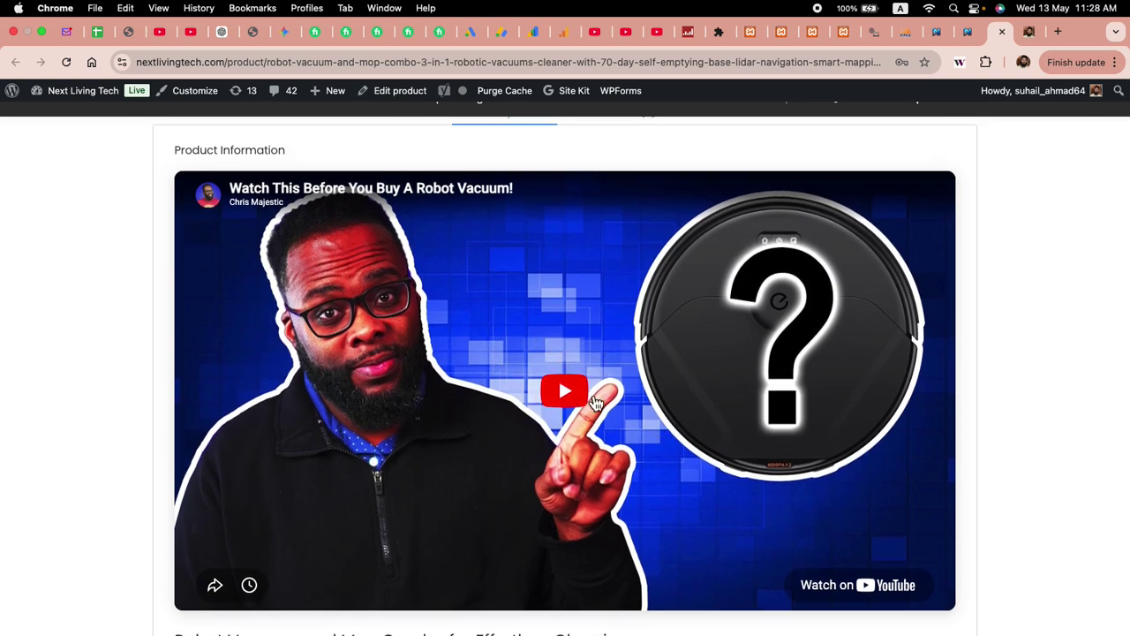
pyautogui.scroll(5, 763, 488)
pyautogui.scroll(10, 765, 488)
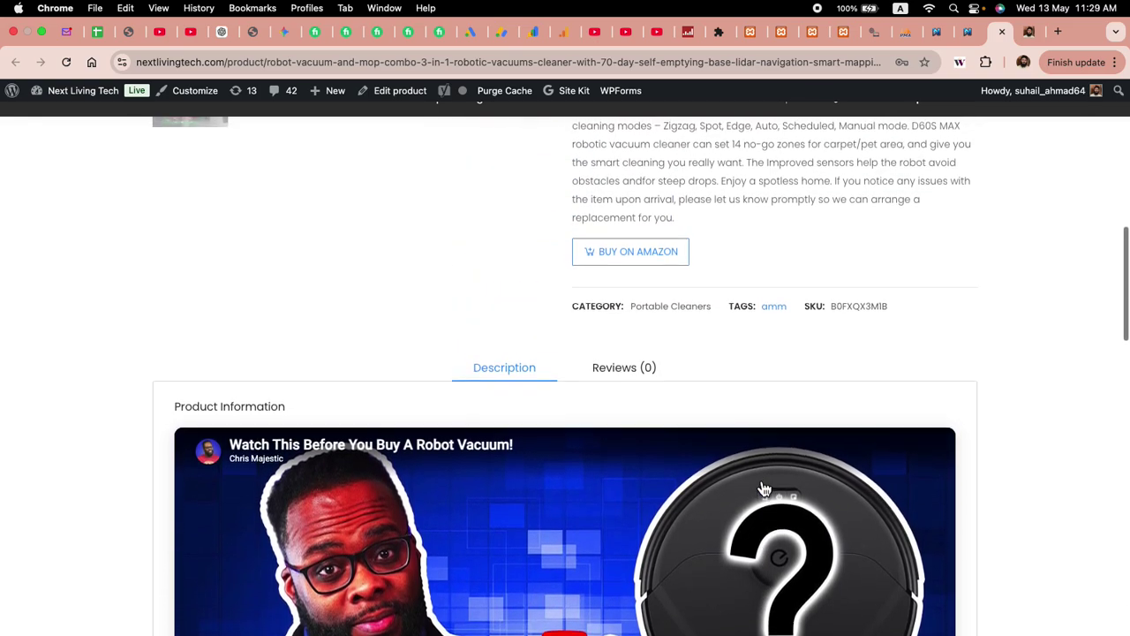
pyautogui.scroll(-6, 737, 366)
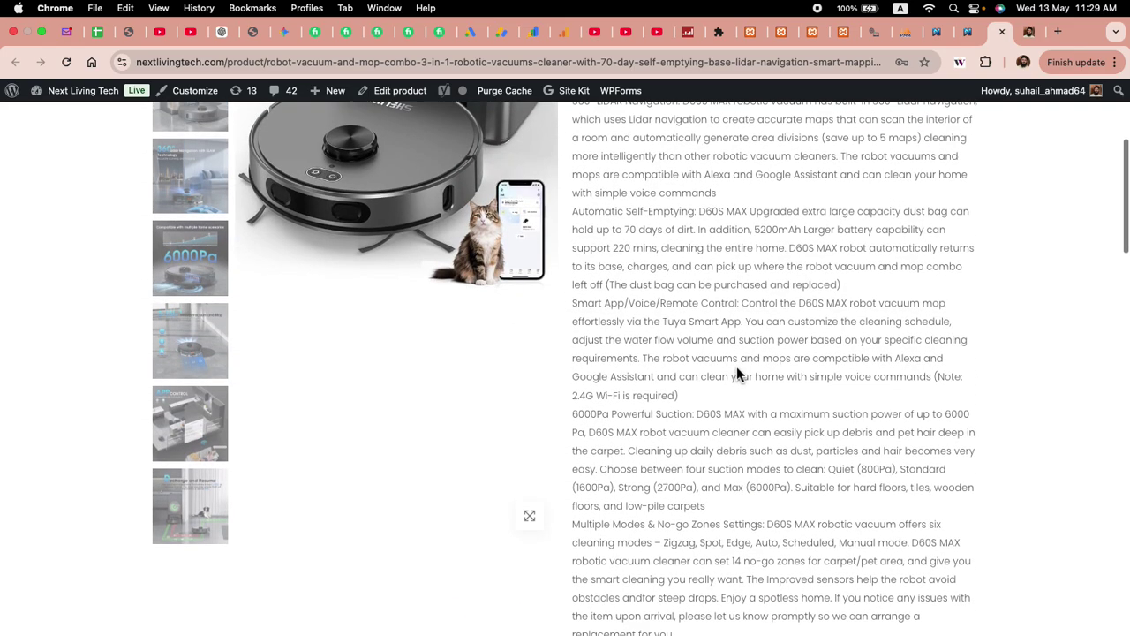
pyautogui.scroll(12, 736, 367)
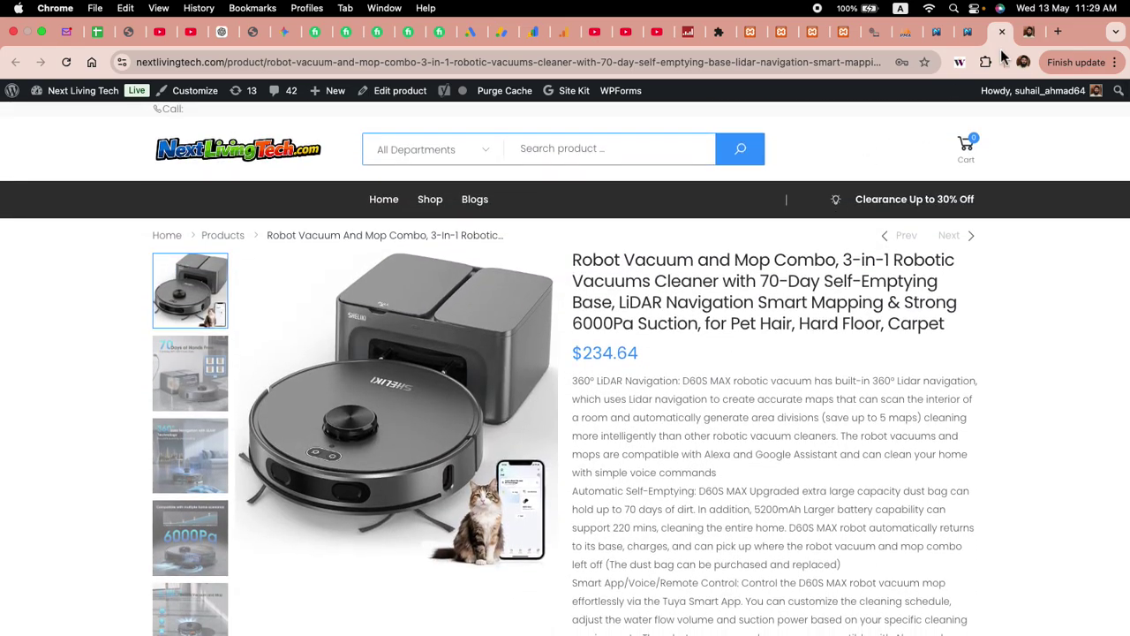
# - Open the Enhance SEO page from the product list and start the bulk optimization
pyautogui.click(968, 32)
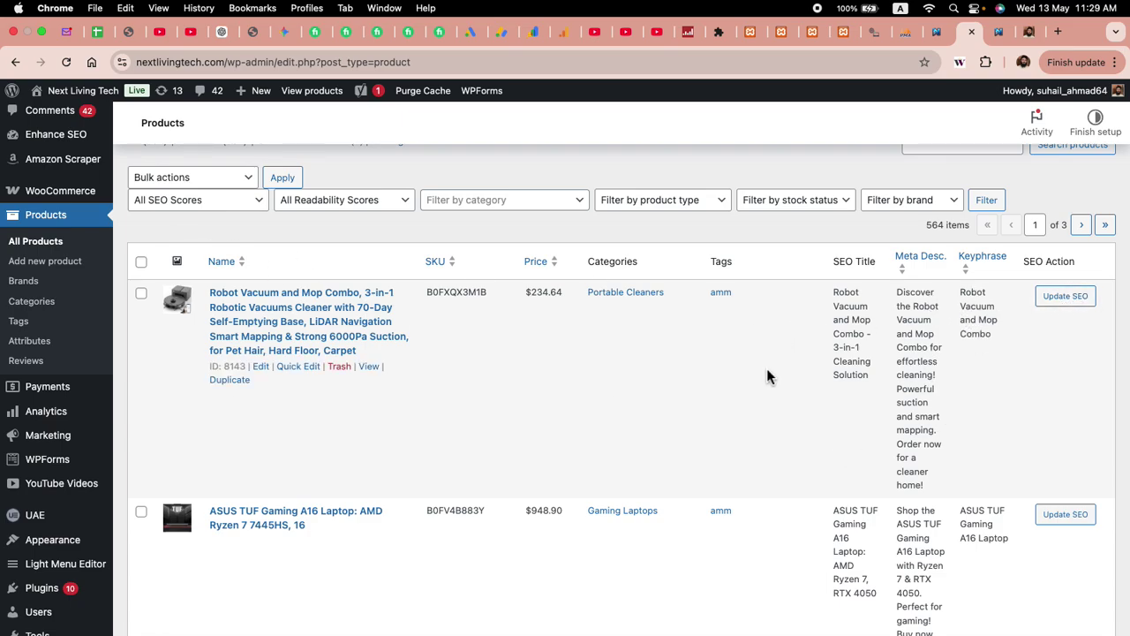
pyautogui.scroll(1, 735, 395)
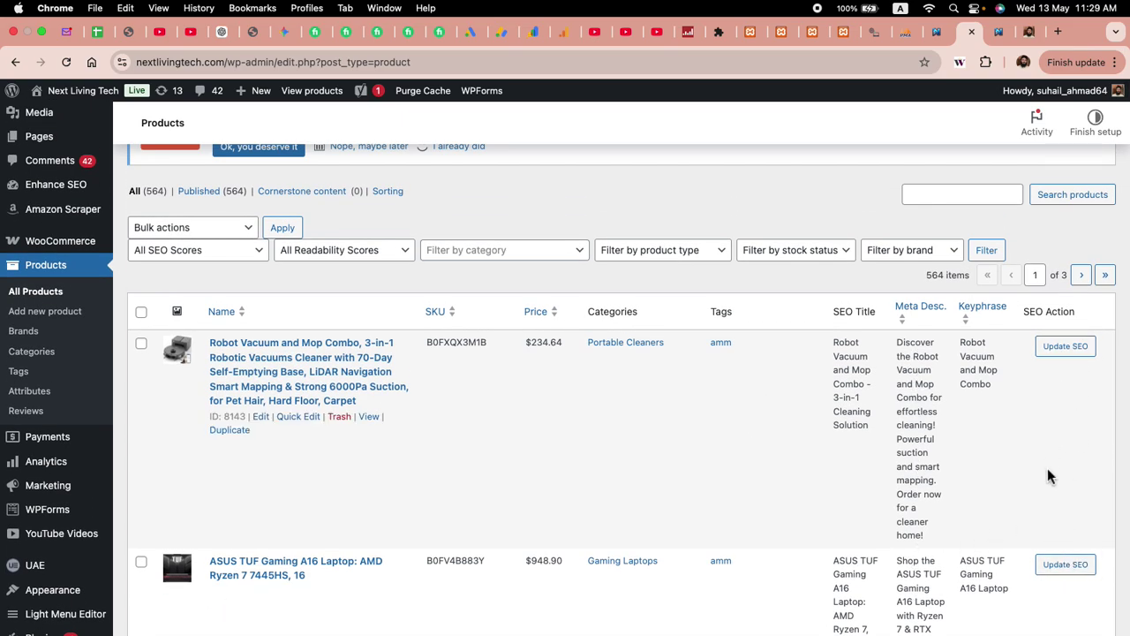
pyautogui.click(62, 194)
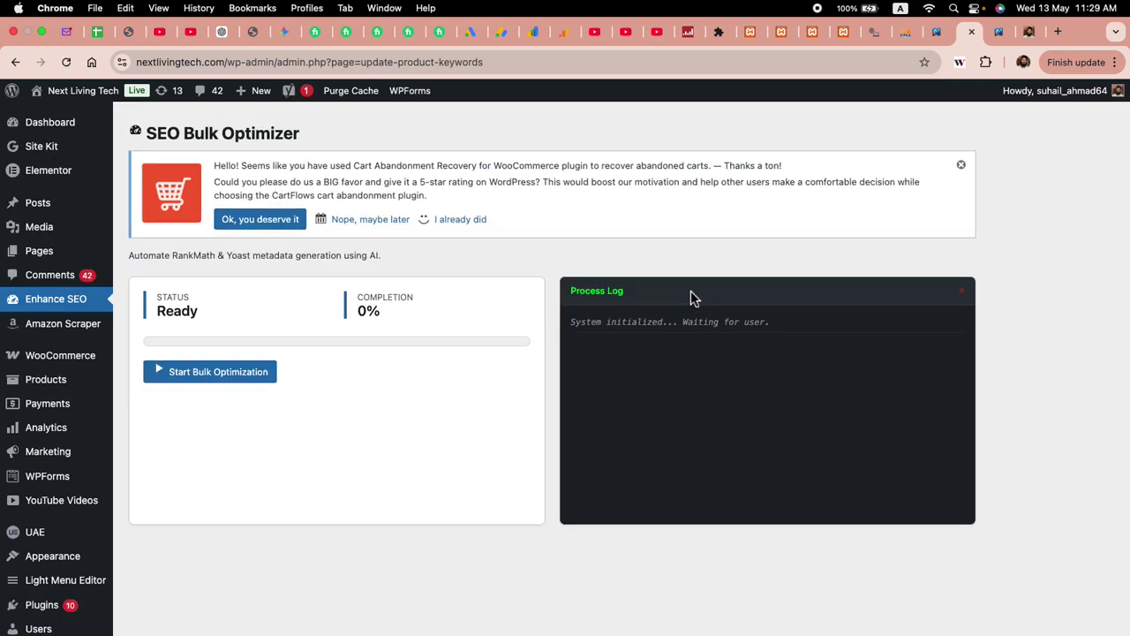
pyautogui.click(191, 381)
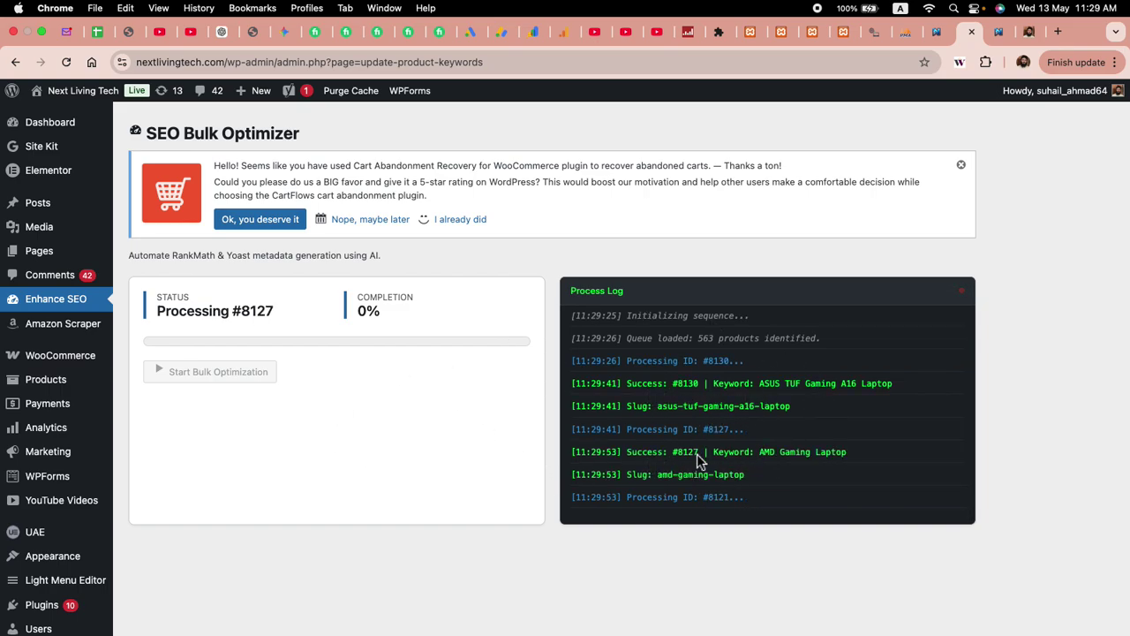
# - Interrupt the bulk optimization by reloading the page, including after one brief restart of the run
pyautogui.click(68, 62)
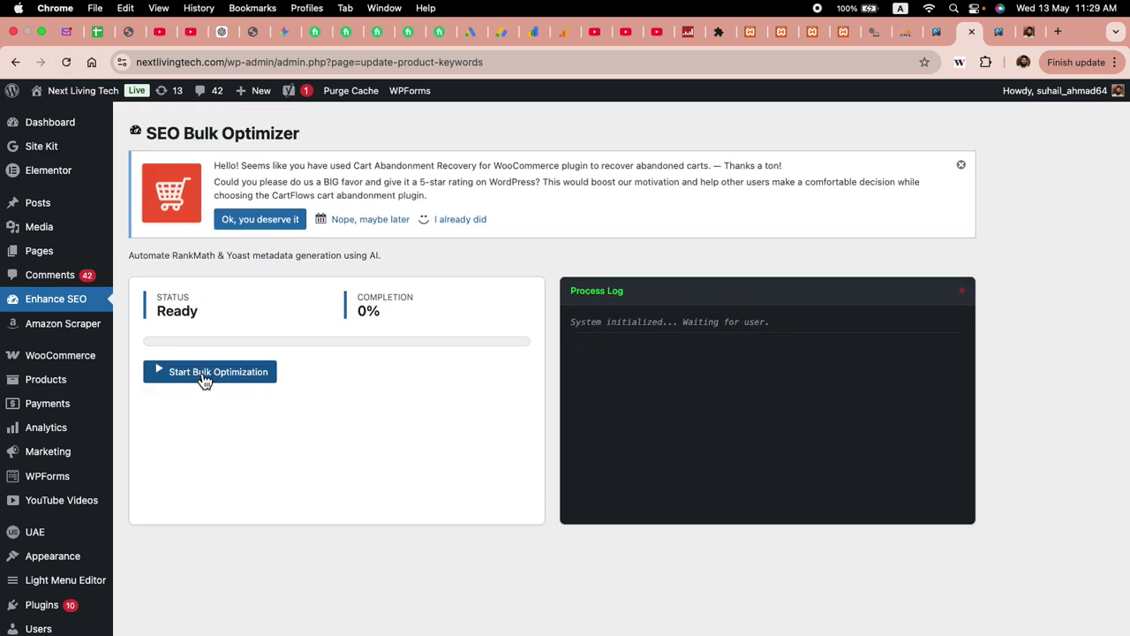
pyautogui.click(198, 375)
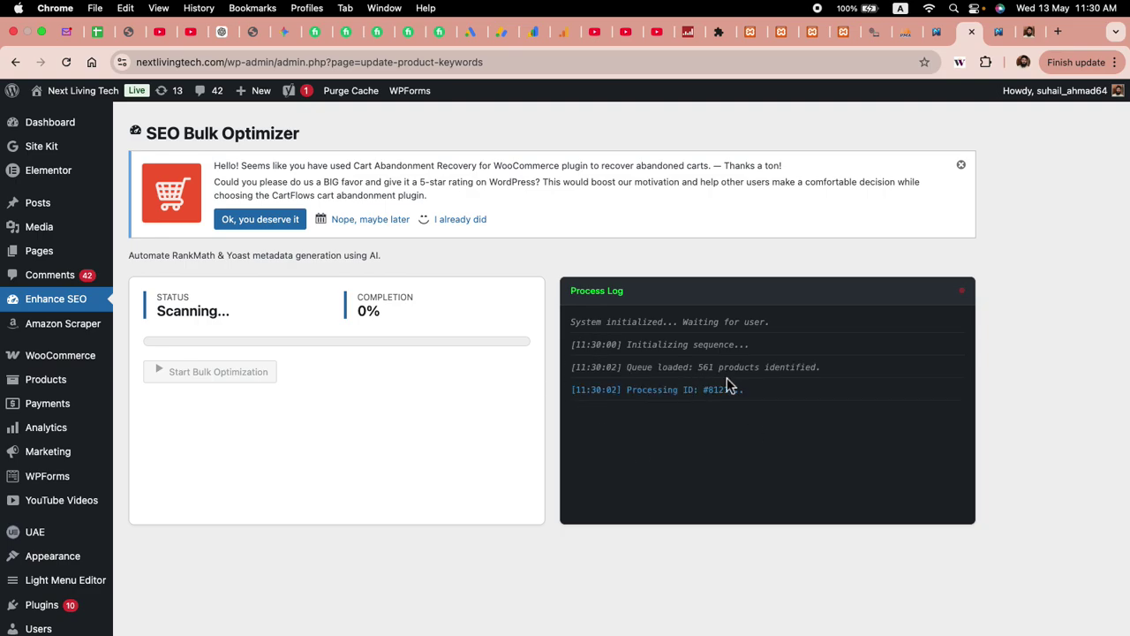
pyautogui.click(66, 62)
# - Switch to the AI SEO content generator's sales page and open the importwoocommerce.com home page by shortening the address
pyautogui.click(1026, 36)
pyautogui.moveTo(137, 62); pyautogui.dragTo(261, 72)
pyautogui.moveTo(139, 104)
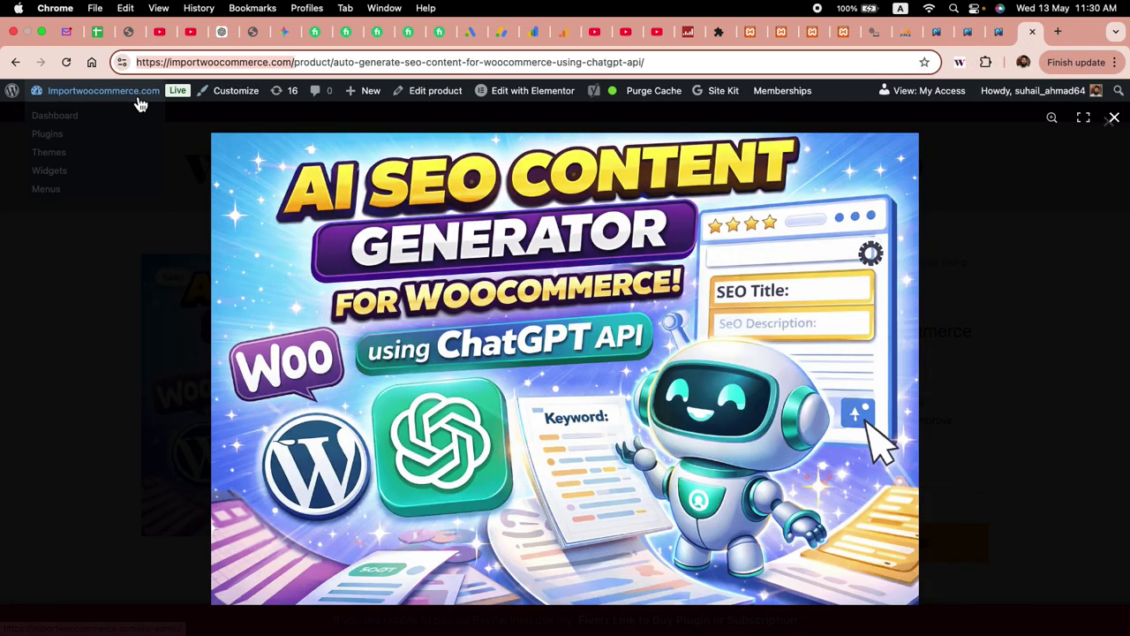
pyautogui.moveTo(291, 62); pyautogui.dragTo(807, 83)
pyautogui.press('BackSpace')
pyautogui.press('Return')
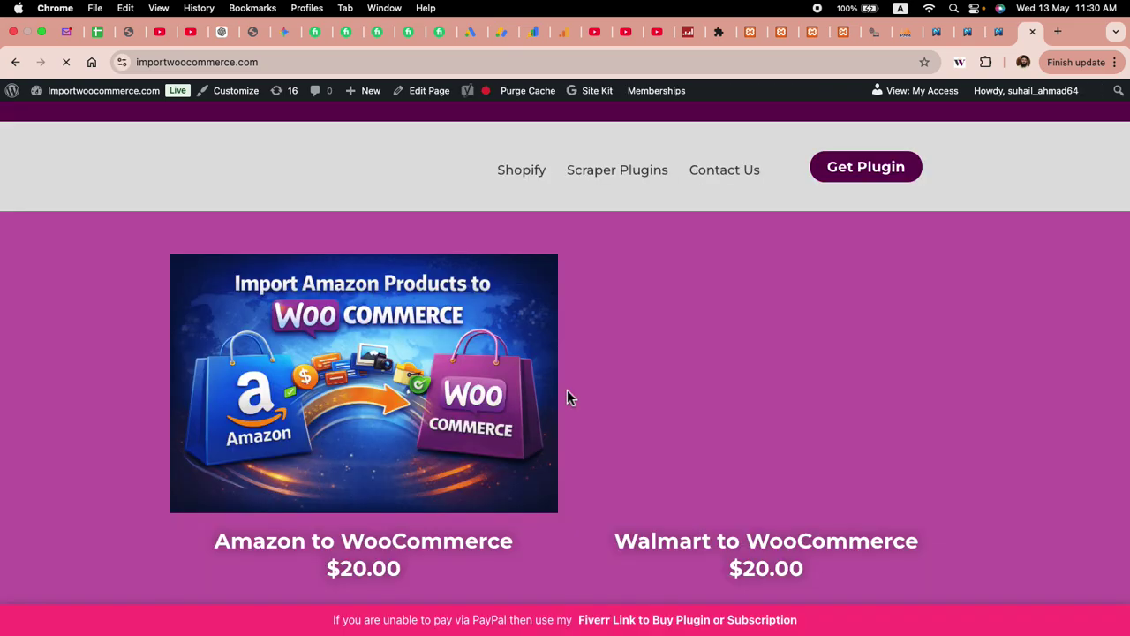
# - Look through the home page's plugin and theme offers, including the AI content generator, affiliate theme, Shopify migration and YouTube video plugins
pyautogui.scroll(-3, 567, 390)
pyautogui.scroll(-3, 567, 390)
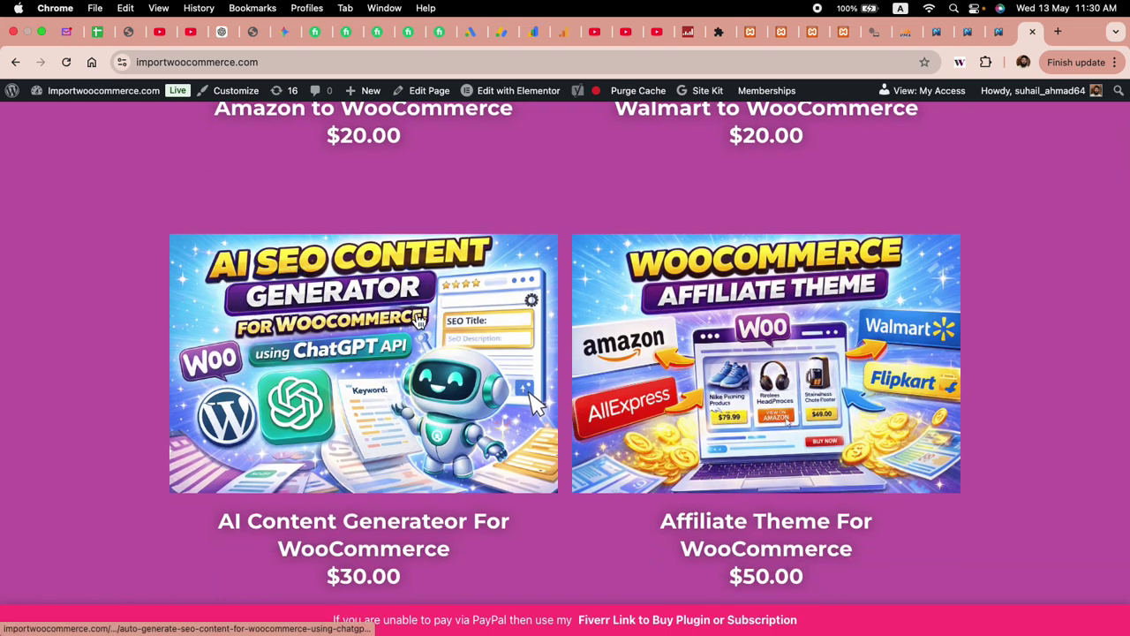
pyautogui.scroll(-1, 369, 378)
pyautogui.scroll(-2, 369, 378)
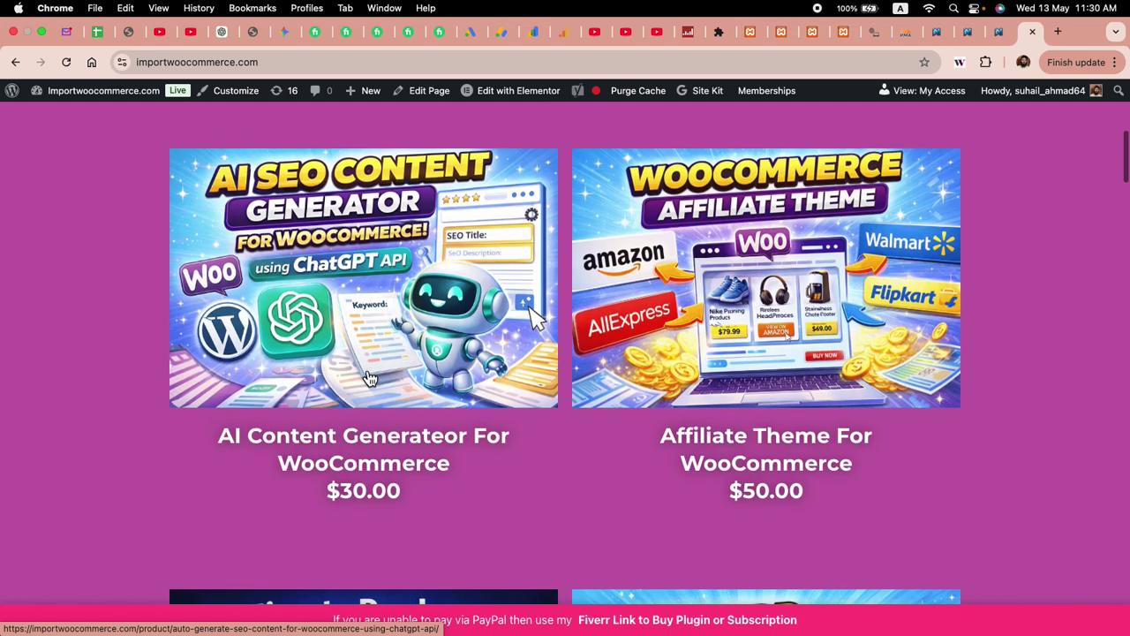
pyautogui.scroll(-5, 371, 380)
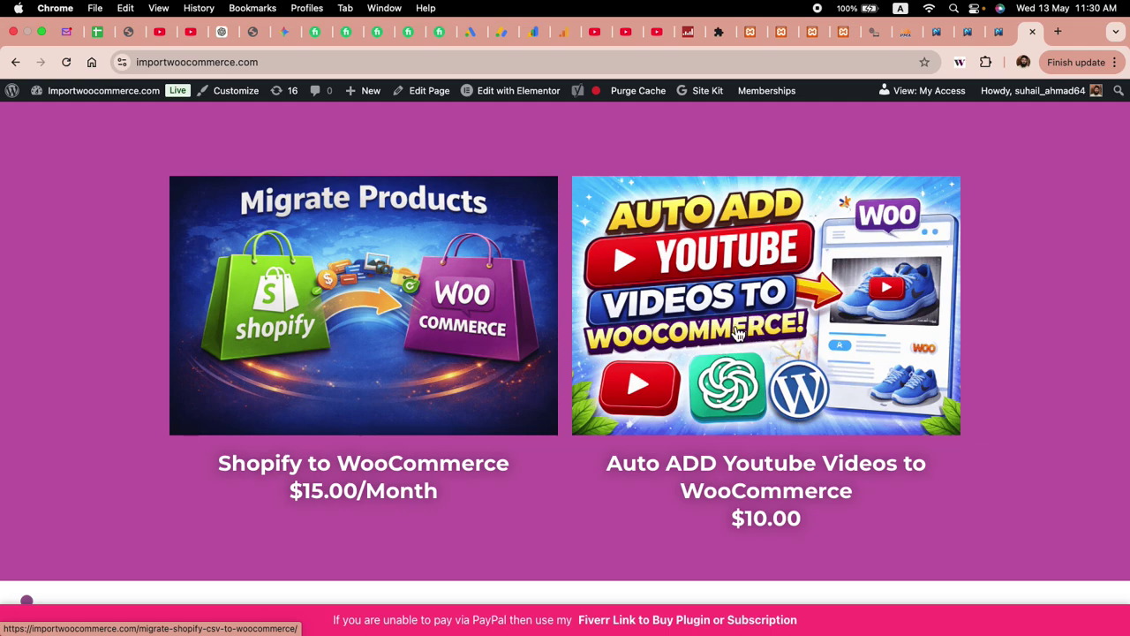
pyautogui.scroll(3, 751, 333)
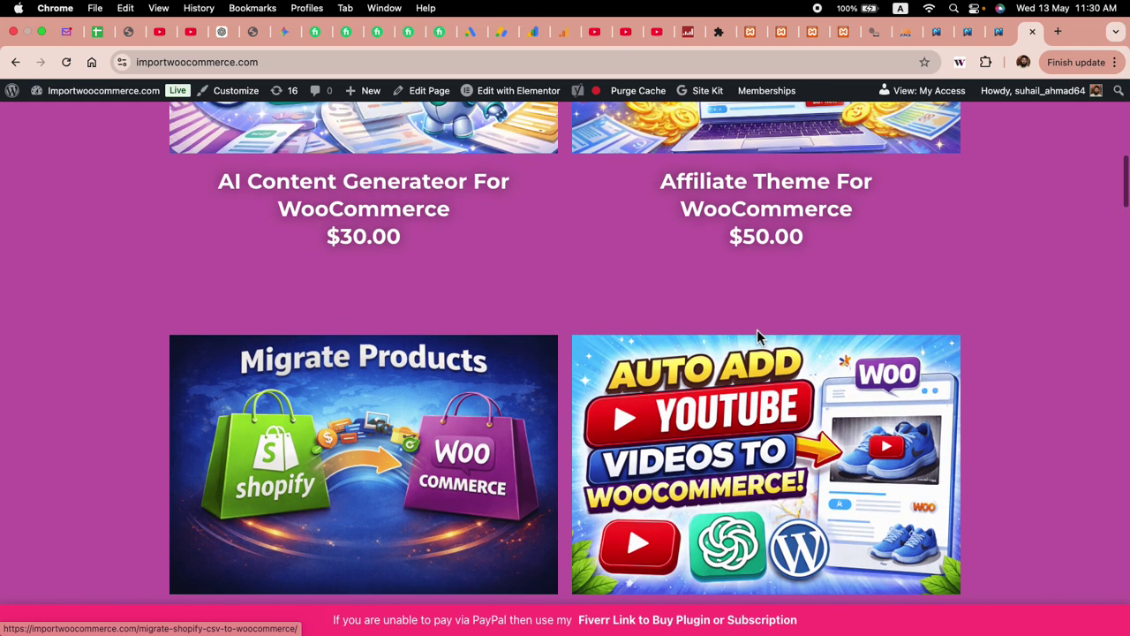
pyautogui.scroll(-2, 867, 375)
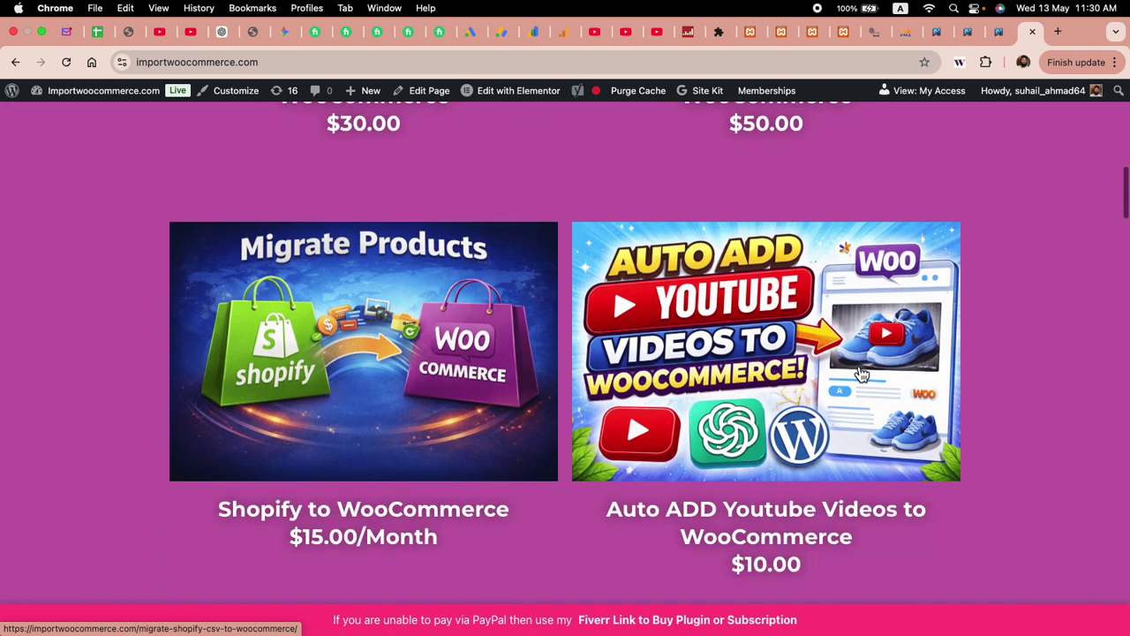
pyautogui.scroll(5, 776, 418)
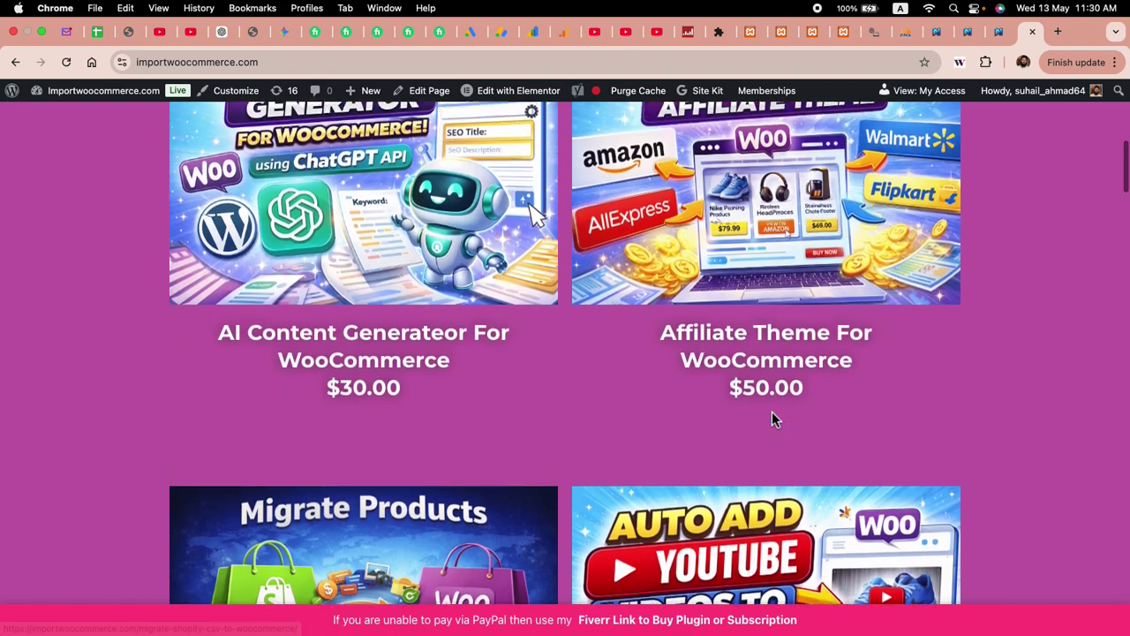
pyautogui.scroll(-2, 759, 530)
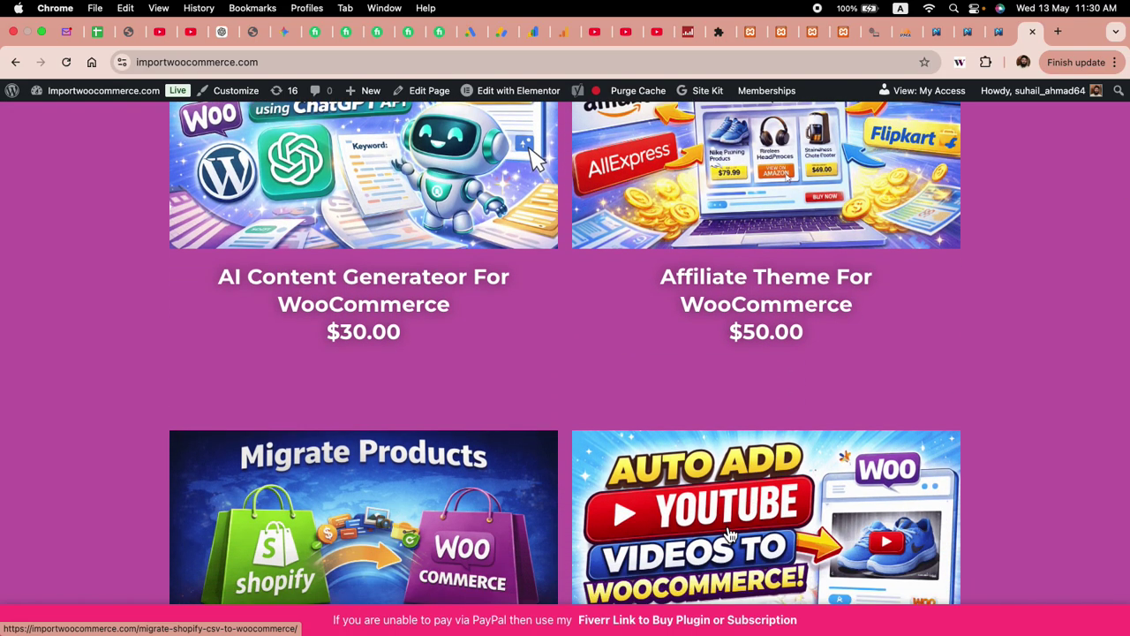
pyautogui.scroll(3, 574, 412)
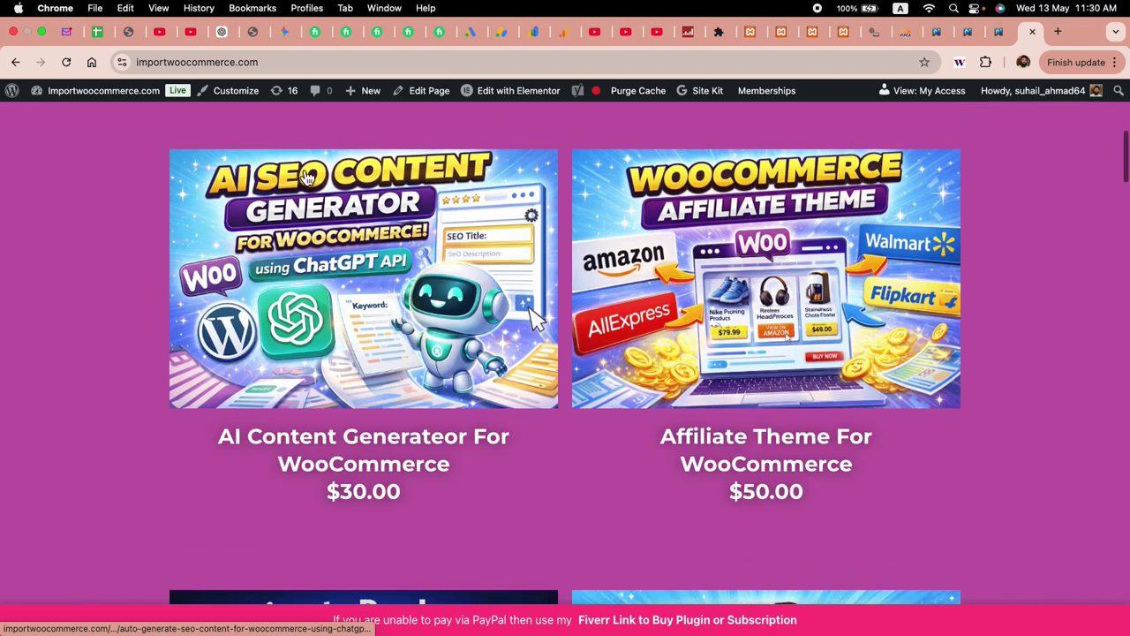